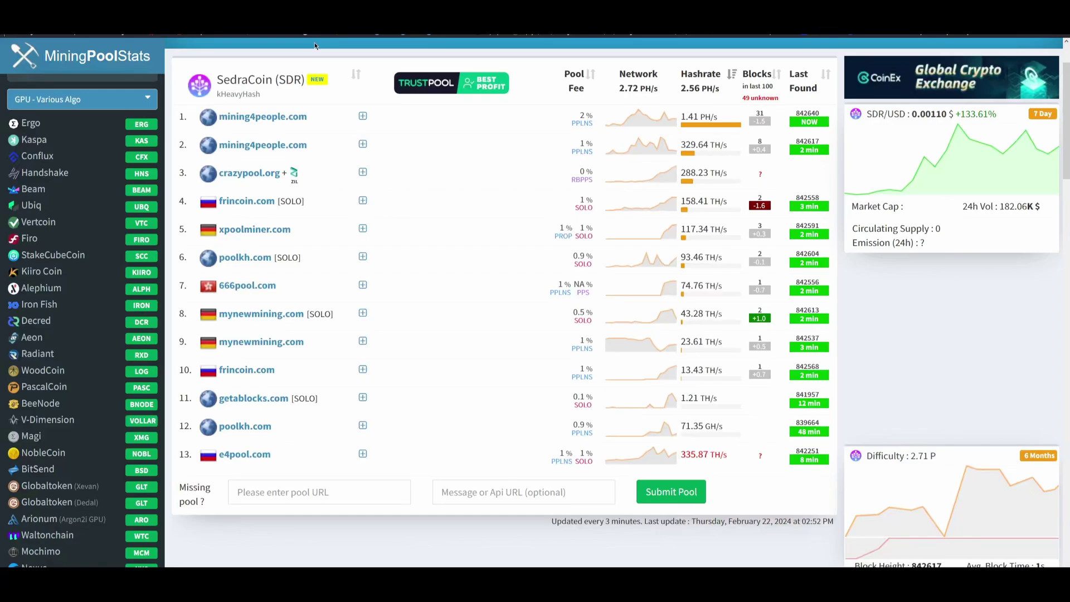
- Review the SedraCoin pool list on MiningPoolStats, briefly zooming out to see the extra pool columns
{"action": "scroll", "coordinate": [194, 147], "scroll_direction": "up", "scroll_amount": 2}
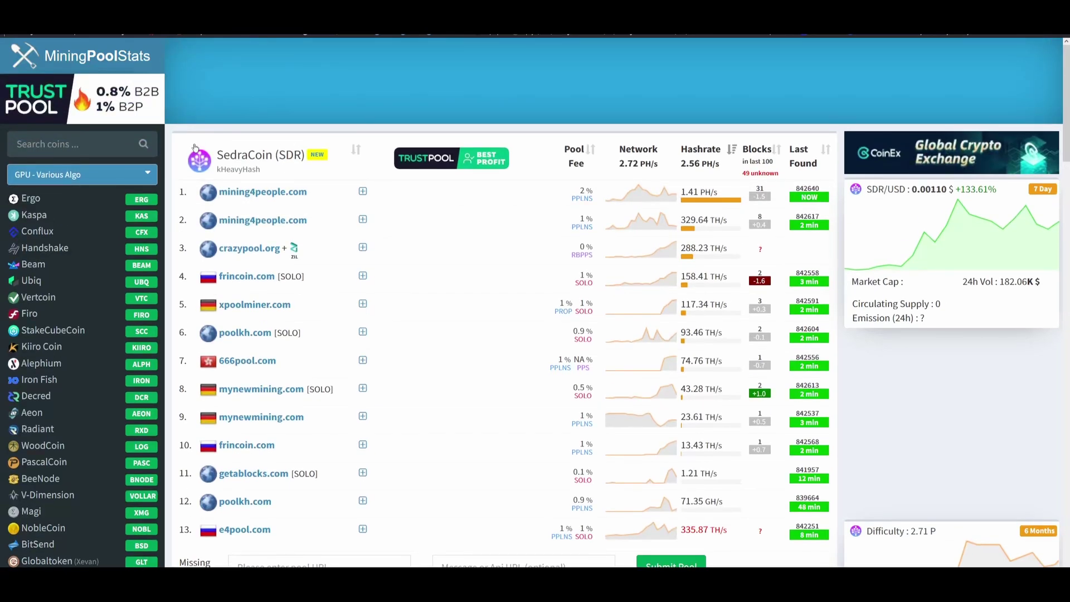
{"action": "scroll", "coordinate": [194, 147], "scroll_direction": "down", "scroll_amount": 2}
{"action": "scroll", "coordinate": [193, 148], "scroll_direction": "up", "scroll_amount": 2}
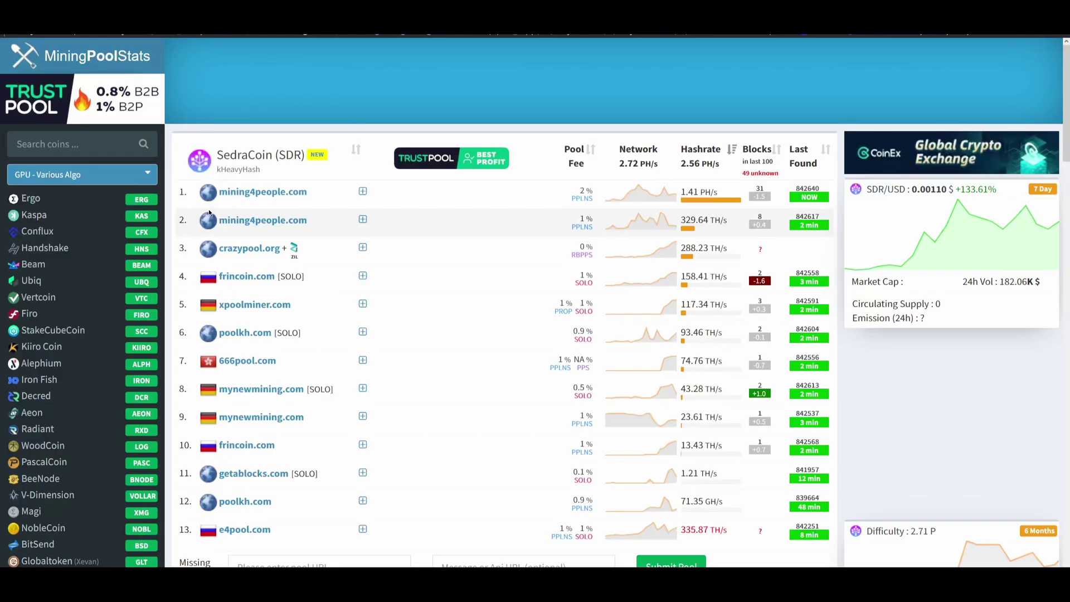
{"action": "scroll", "coordinate": [85, 240], "scroll_direction": "down", "scroll_amount": 12}
{"action": "scroll", "coordinate": [85, 241], "scroll_direction": "up", "scroll_amount": 3}
{"action": "scroll", "coordinate": [86, 241], "scroll_direction": "up", "scroll_amount": 10}
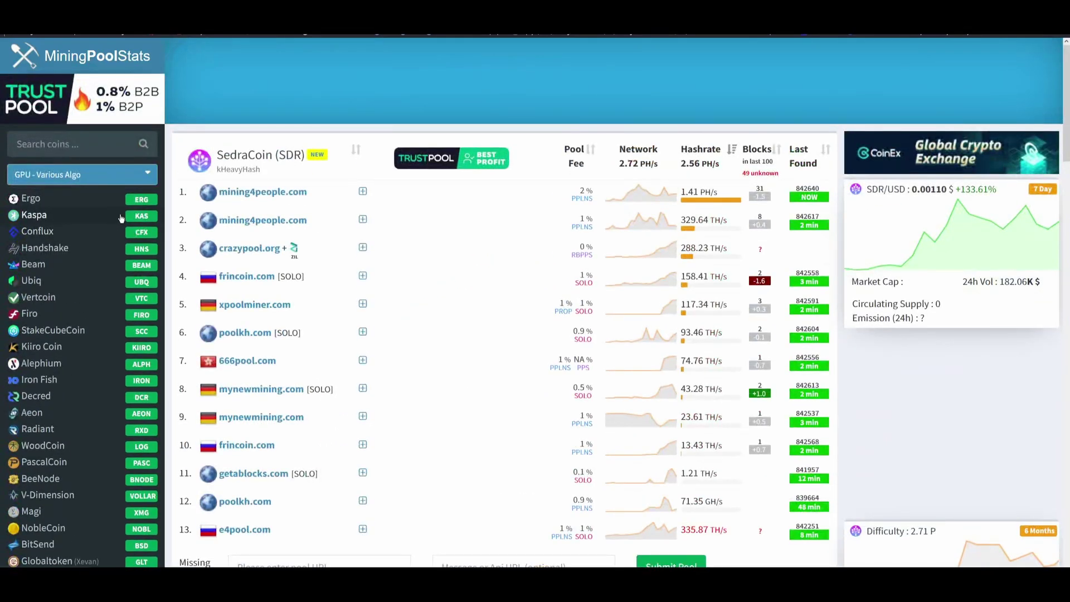
{"action": "key", "text": "ctrl+minus"}
{"action": "key", "text": "ctrl+minus"}
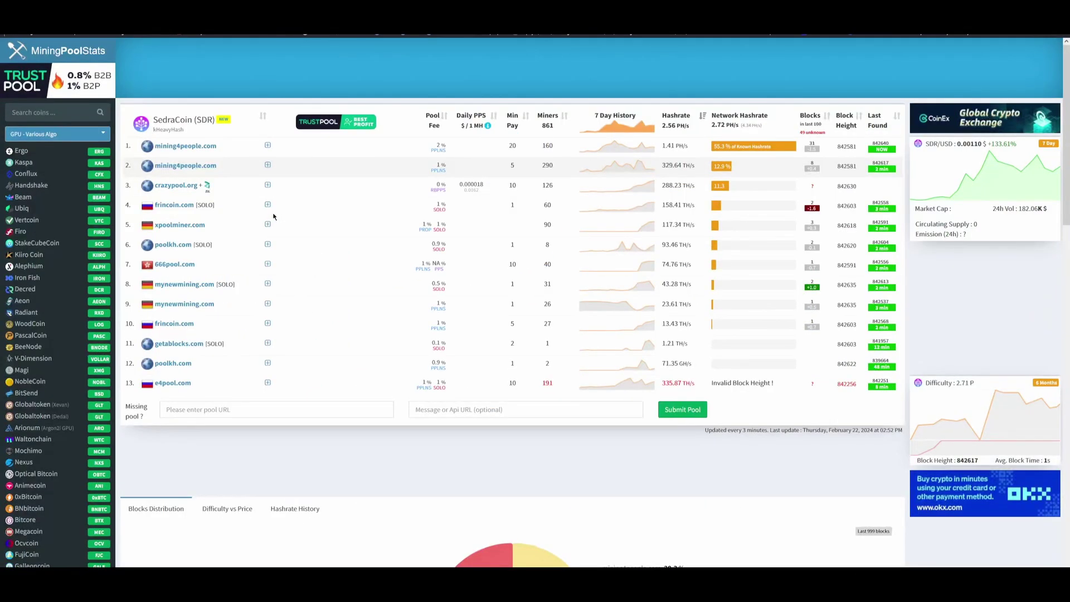
{"action": "key", "text": "ctrl+plus"}
{"action": "key", "text": "ctrl+plus"}
{"action": "key", "text": "ctrl+plus"}
{"action": "key", "text": "ctrl+plus"}
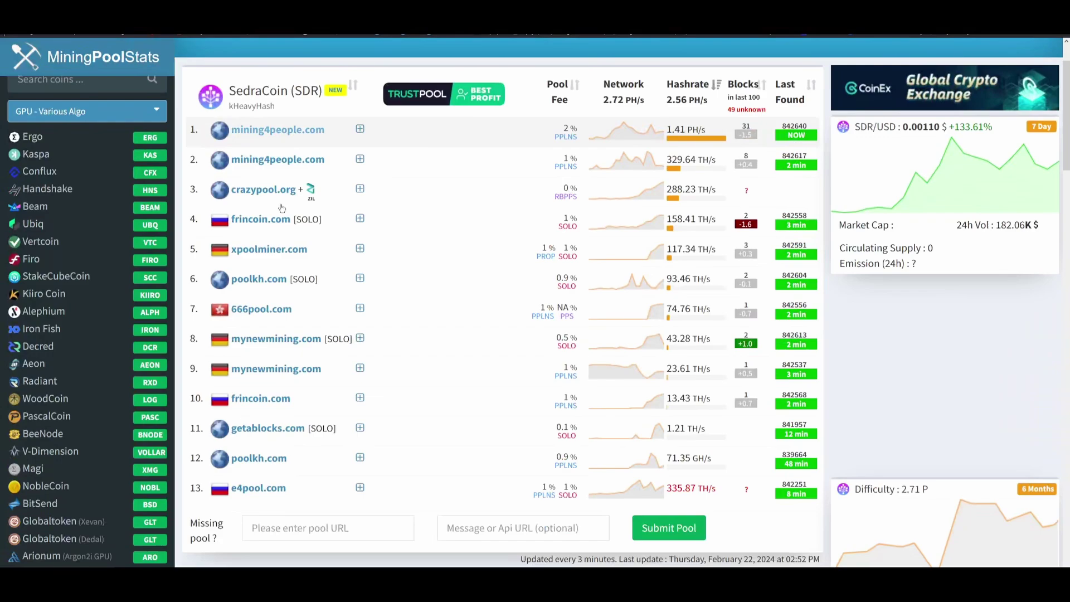
{"action": "scroll", "coordinate": [282, 208], "scroll_direction": "down", "scroll_amount": 1}
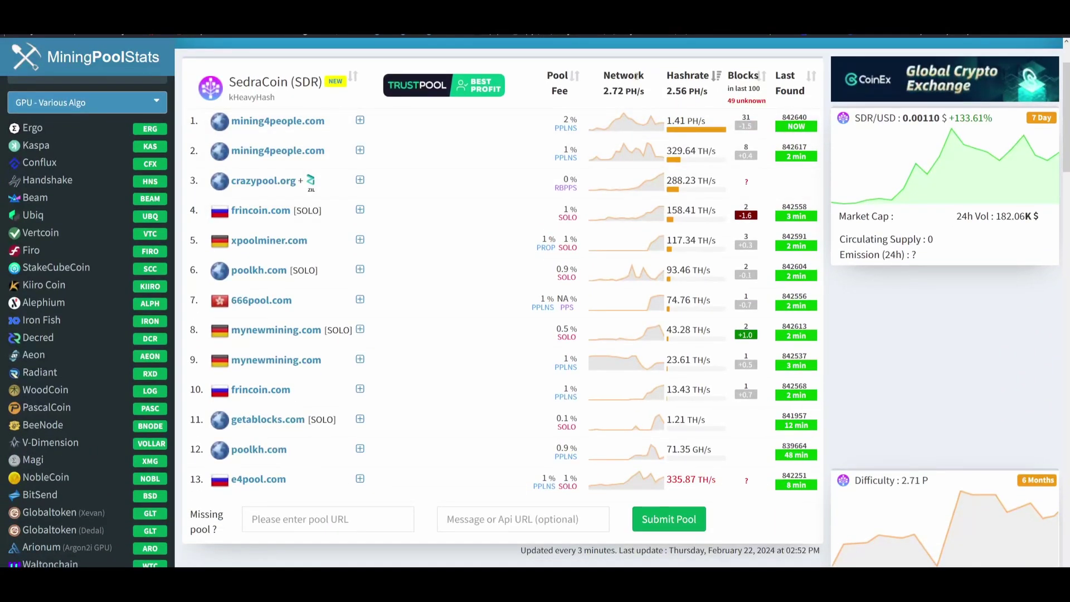
{"action": "mouse_move", "coordinate": [628, 116]}
- Bring up xPoolMiner's Sedra stats page showing 88.86 TH/s pool hashrate, 74 miners and 1% fee
{"action": "left_click", "coordinate": [351, 36]}
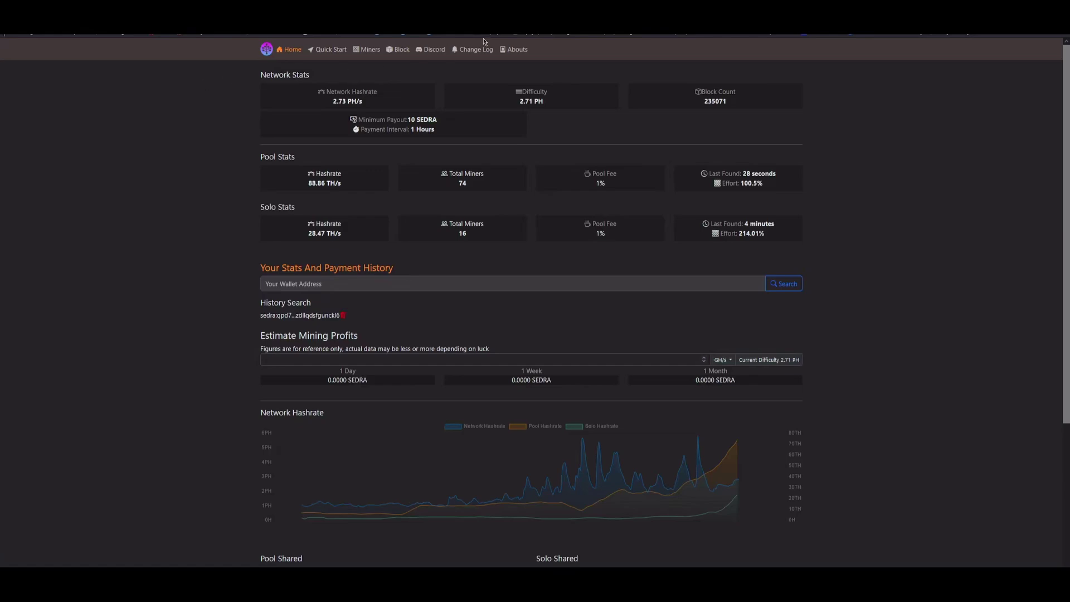
{"action": "left_click", "coordinate": [420, 36]}
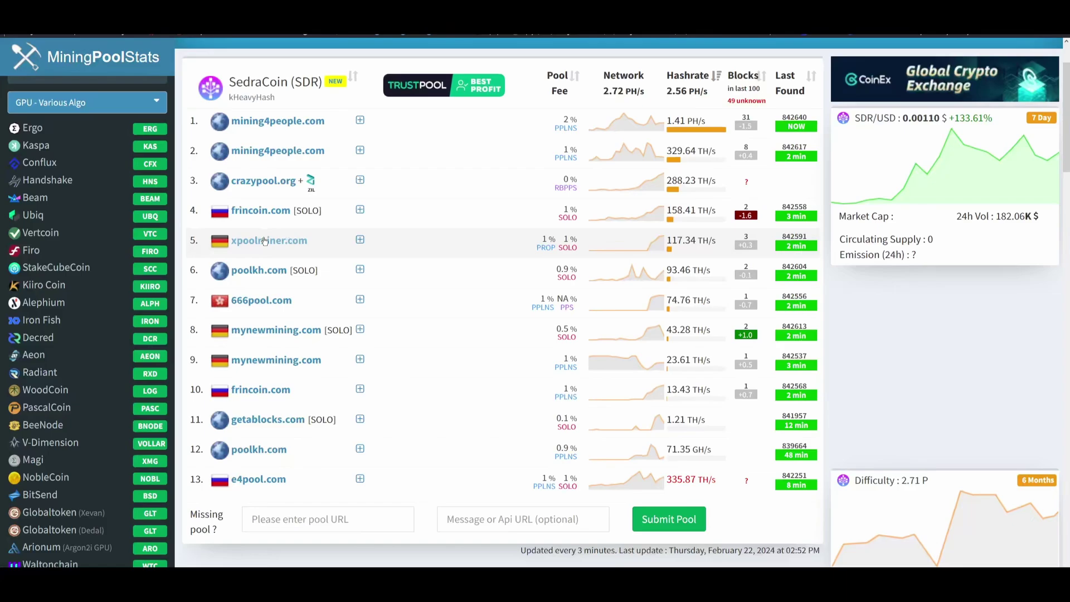
{"action": "left_click", "coordinate": [373, 35]}
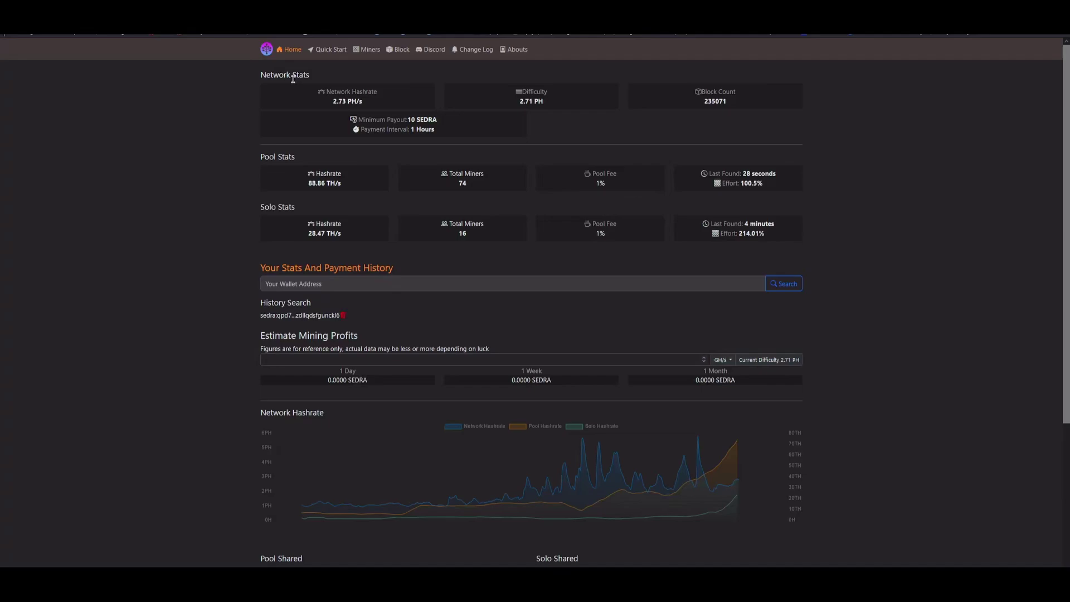
- Open the stats for the wallet listed under History Search
{"action": "left_click", "coordinate": [312, 315]}
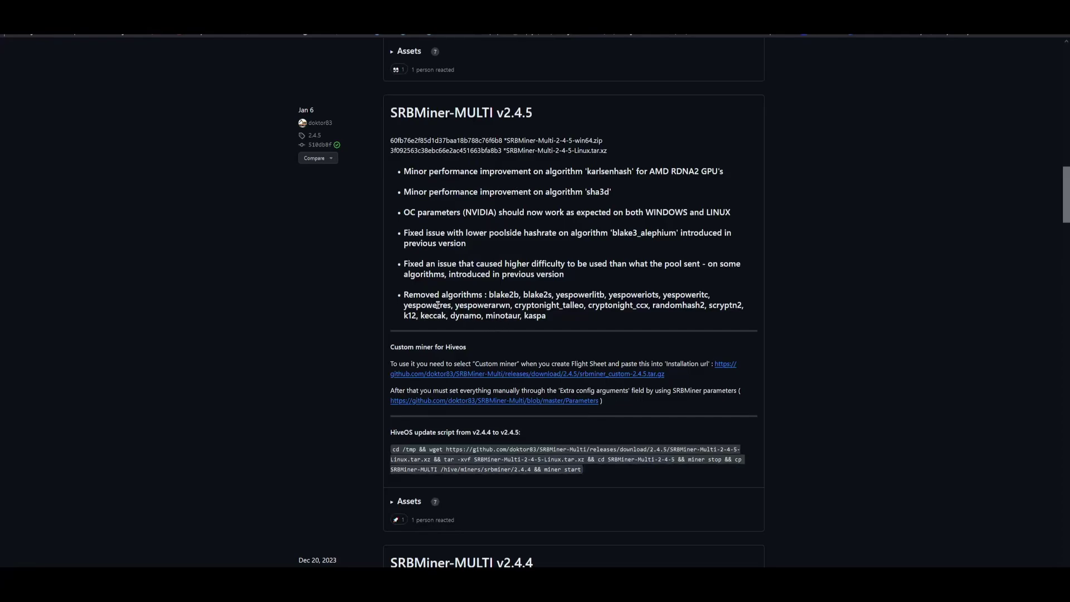
- Highlight the list of removed algorithms in the SRBMiner-MULTI v2.4.5 release notes
{"action": "left_click_drag", "start_coordinate": [405, 296], "coordinate": [533, 318]}
{"action": "left_click", "coordinate": [533, 318]}
{"action": "scroll", "coordinate": [535, 320], "scroll_direction": "down", "scroll_amount": 1}
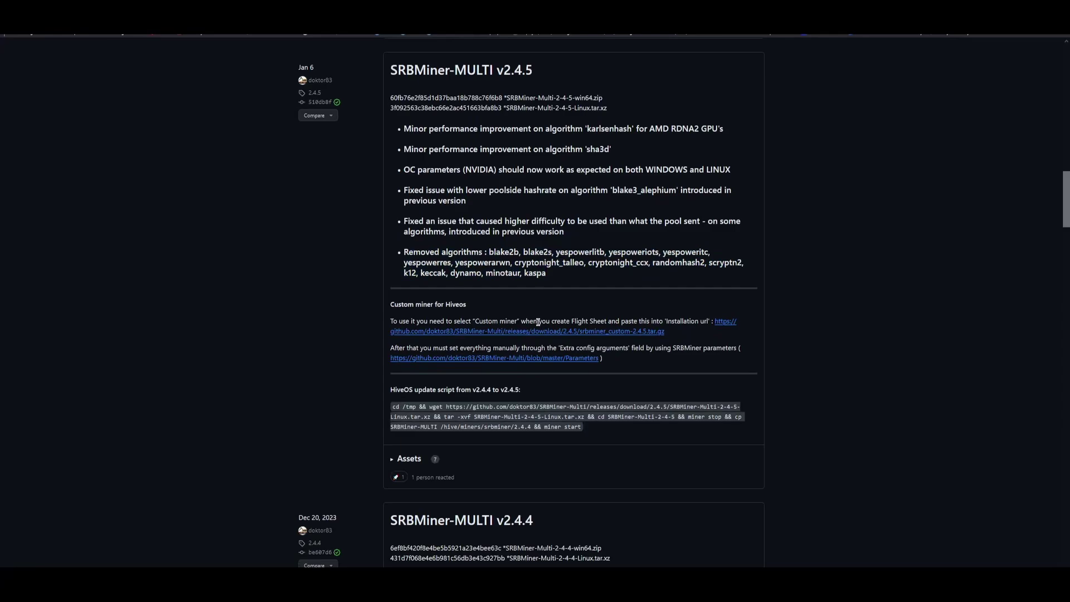
{"action": "scroll", "coordinate": [539, 322], "scroll_direction": "up", "scroll_amount": 1}
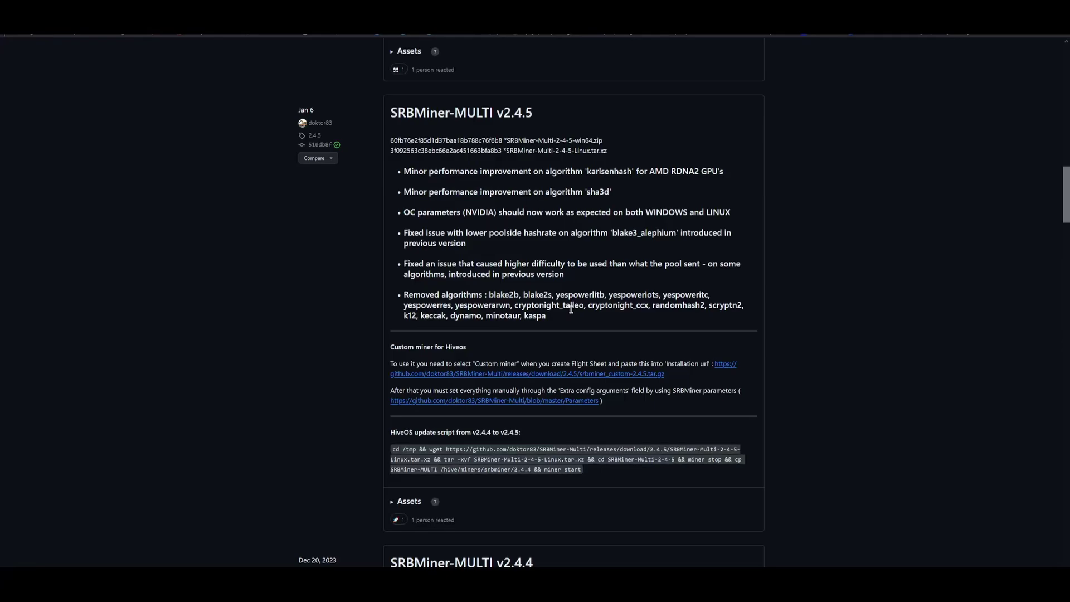
{"action": "scroll", "coordinate": [570, 309], "scroll_direction": "down", "scroll_amount": 5}
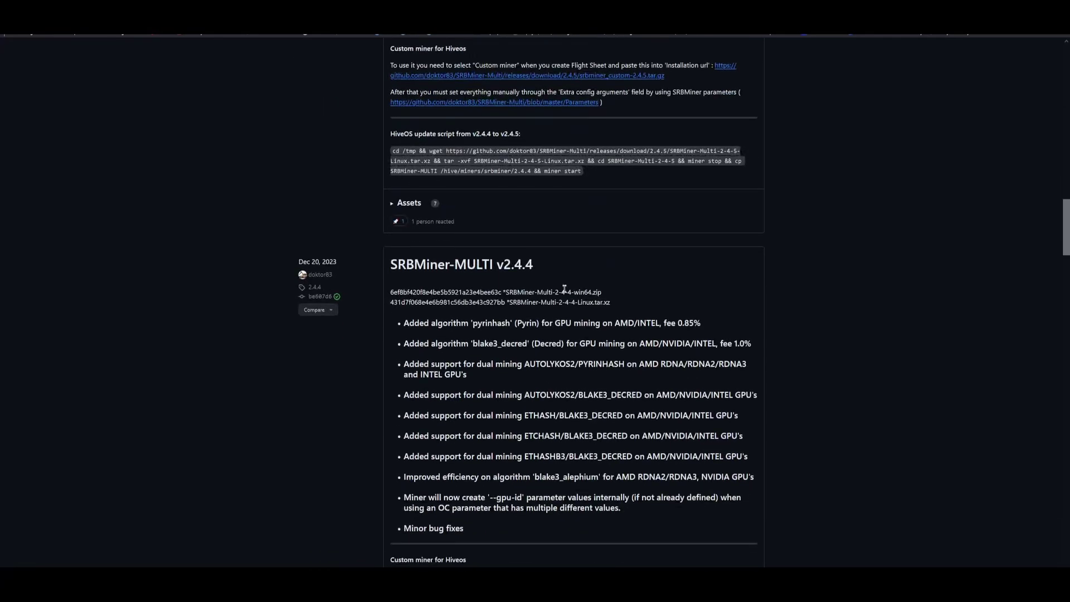
- Find the 'Remove kheavyhash algorithm' note in the SRBMiner-MULTI v2.4.4 release
{"action": "left_click", "coordinate": [494, 268]}
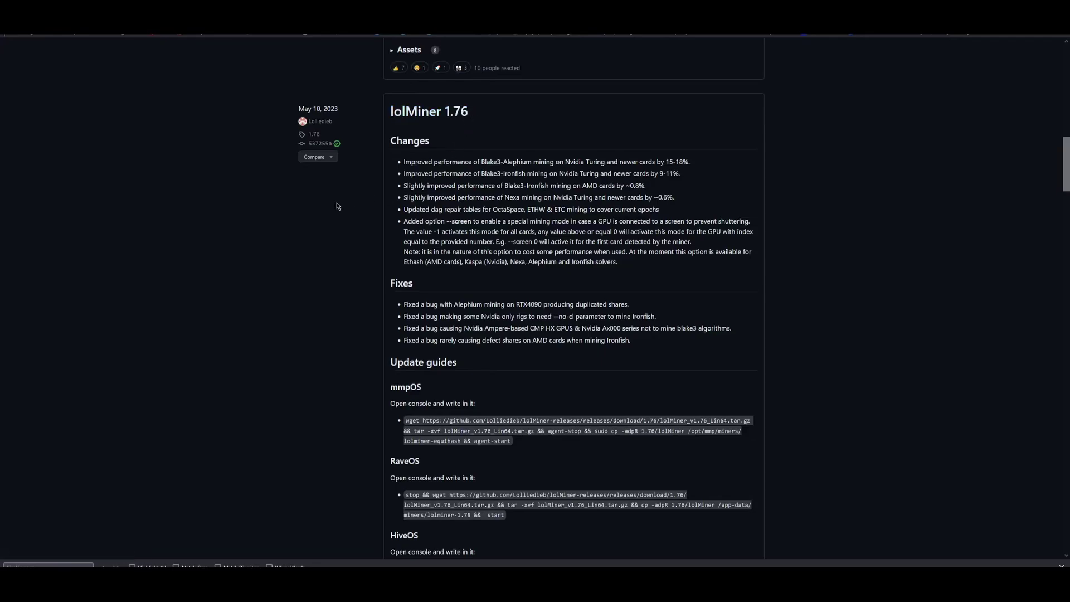
{"action": "scroll", "coordinate": [282, 203], "scroll_direction": "up", "scroll_amount": 15}
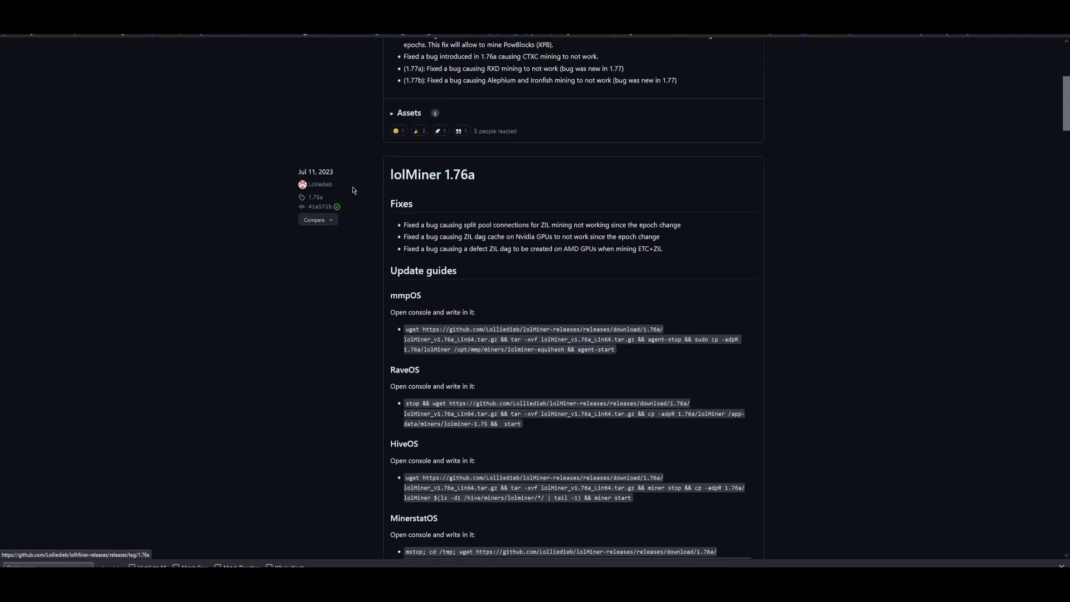
{"action": "scroll", "coordinate": [353, 190], "scroll_direction": "down", "scroll_amount": 1}
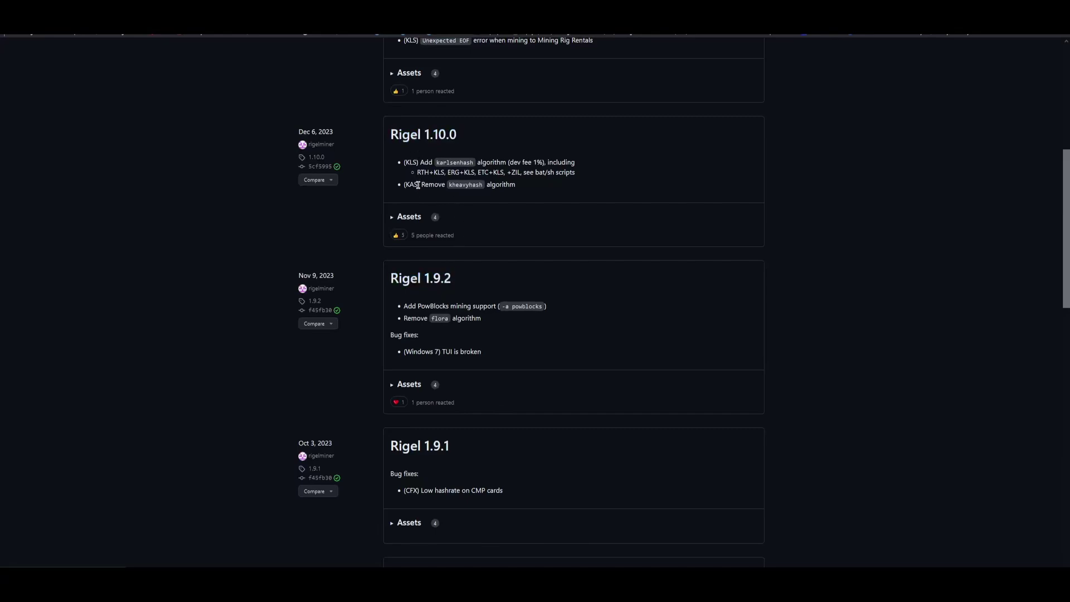
{"action": "left_click_drag", "start_coordinate": [418, 185], "coordinate": [530, 185]}
{"action": "left_click", "coordinate": [538, 189]}
{"action": "left_click_drag", "start_coordinate": [520, 186], "coordinate": [425, 185]}
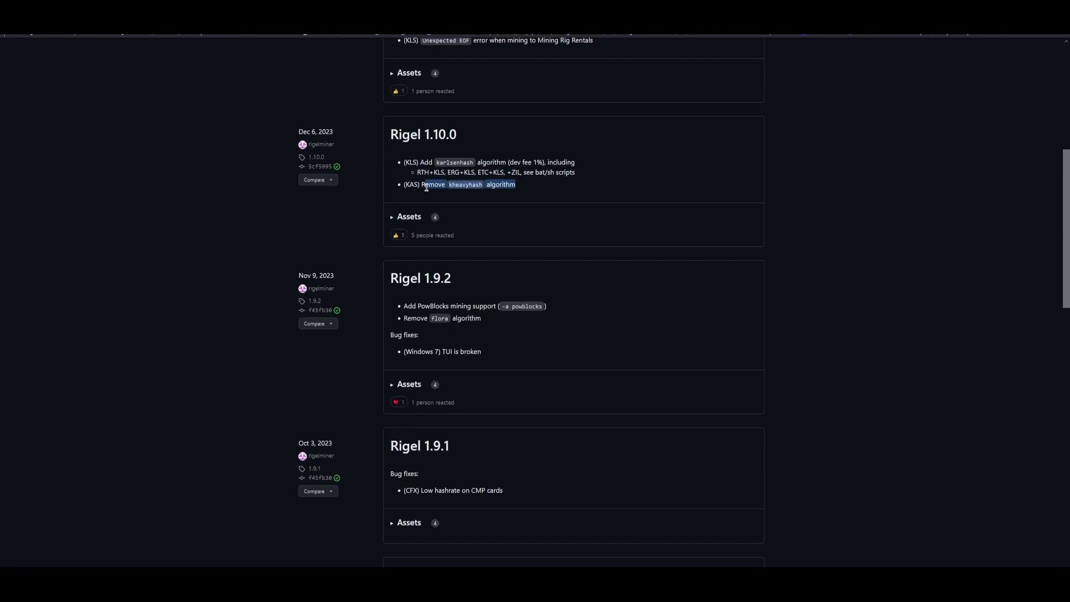
{"action": "left_click", "coordinate": [427, 187]}
{"action": "scroll", "coordinate": [434, 219], "scroll_direction": "down", "scroll_amount": 2}
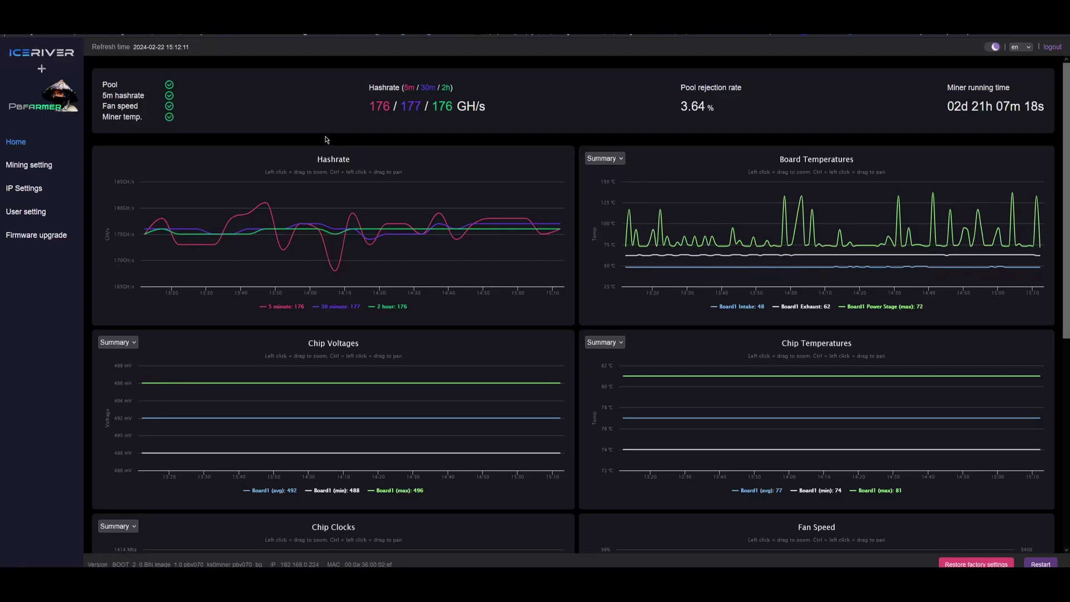
- Show the enlarged Mining setting page with Pool1 and Pool3 on kheavyhash.unmineable.com:4445
{"action": "left_click", "coordinate": [39, 165]}
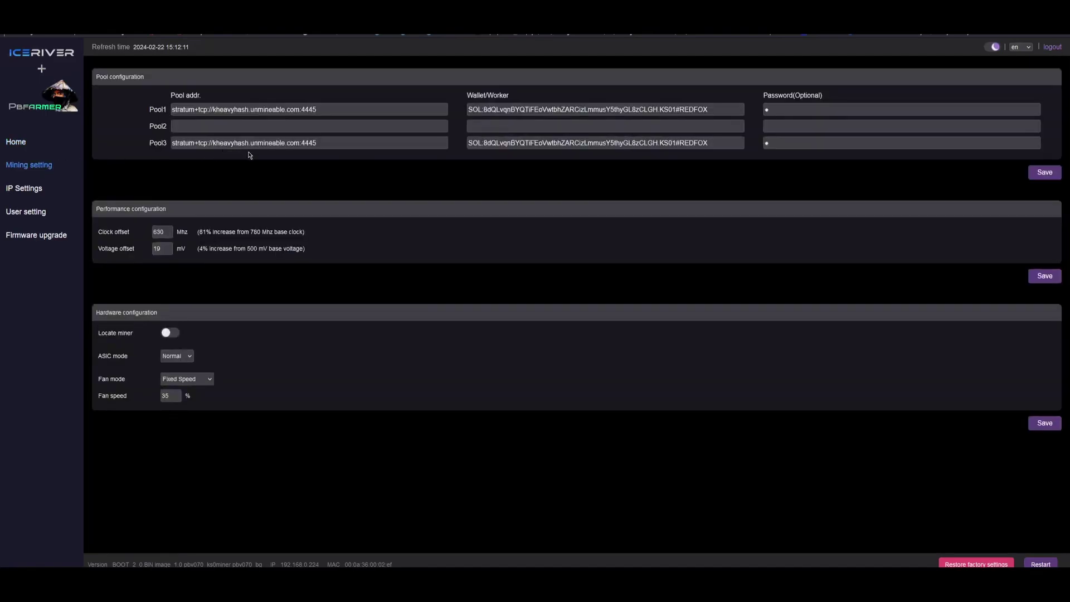
{"action": "key", "text": "ctrl+plus"}
{"action": "key", "text": "ctrl+plus"}
{"action": "key", "text": "ctrl+plus"}
{"action": "key", "text": "ctrl+plus"}
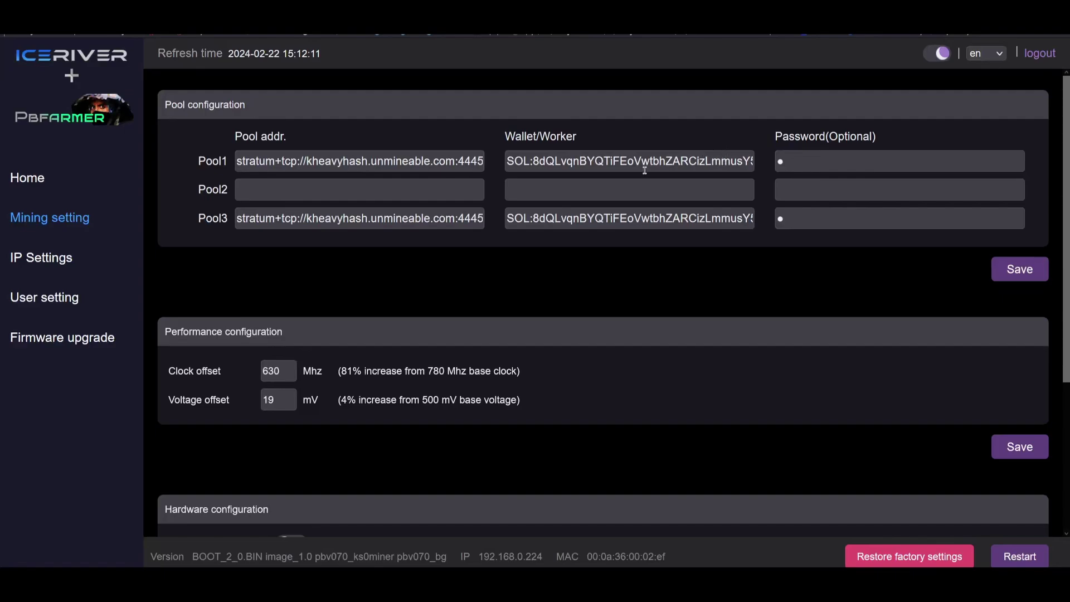
- Enter d=64 in Pool2's empty Wallet/Worker field
{"action": "left_click", "coordinate": [602, 190]}
{"action": "type", "text": "d=64"}
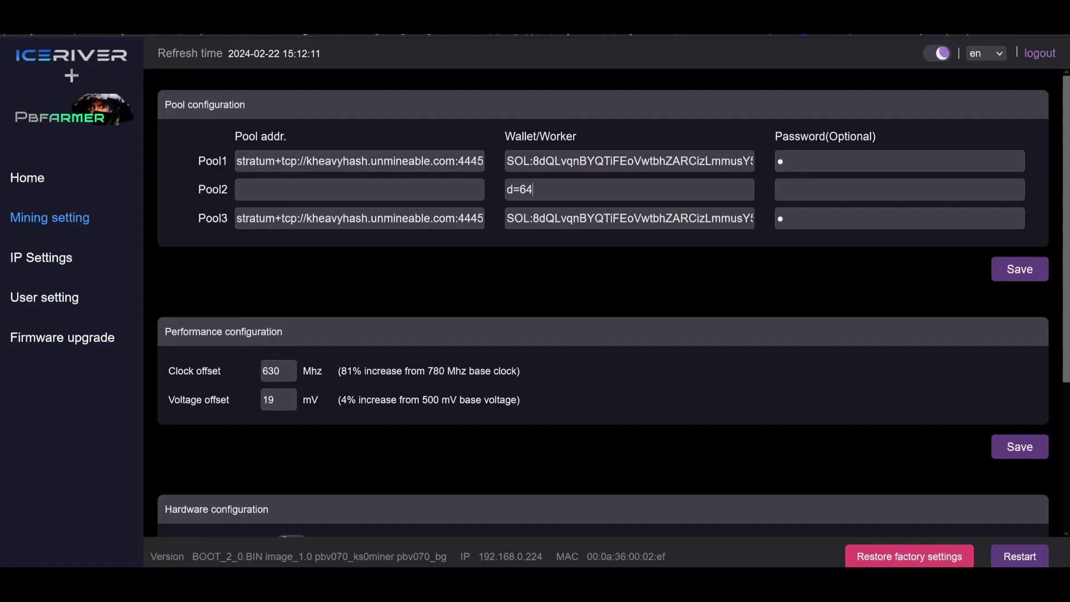